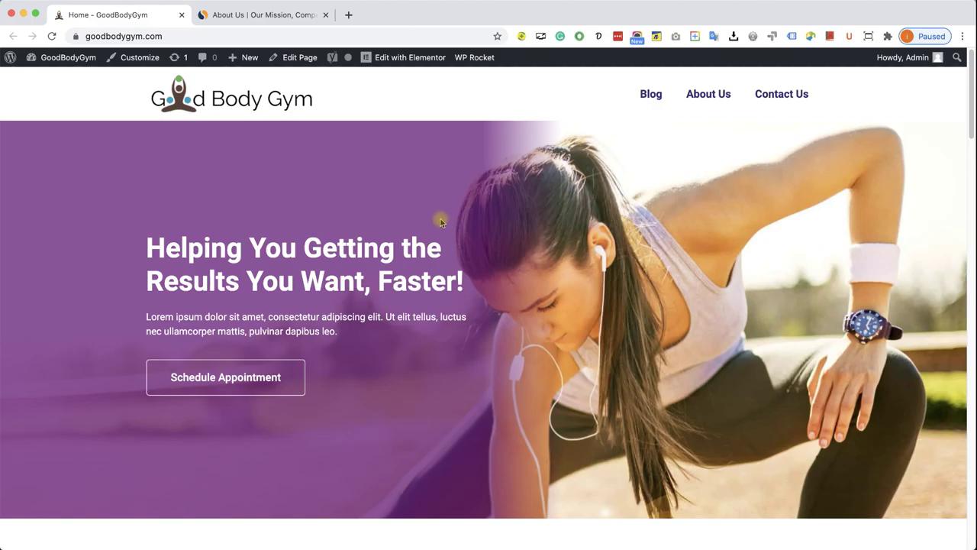
# - Switch to SimilarWeb's About Us page and scroll its Our History timeline to 2011
pyautogui.click(284, 16)
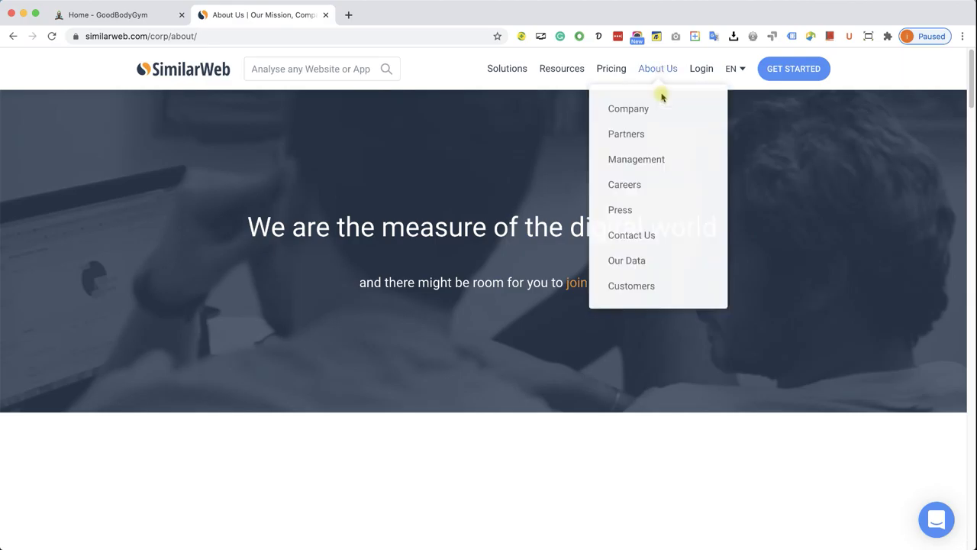
pyautogui.scroll(-3, 630, 246)
pyautogui.scroll(-10, 630, 246)
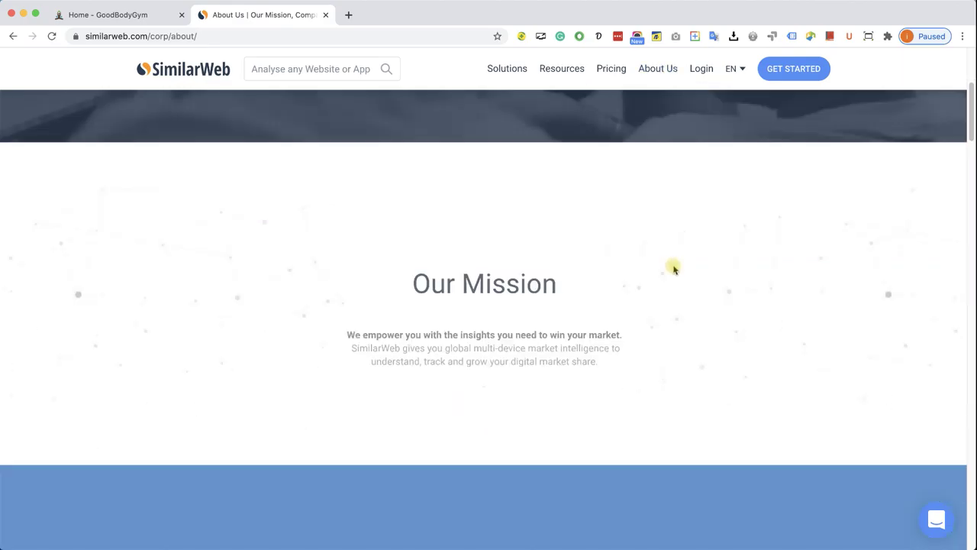
pyautogui.scroll(-10, 495, 269)
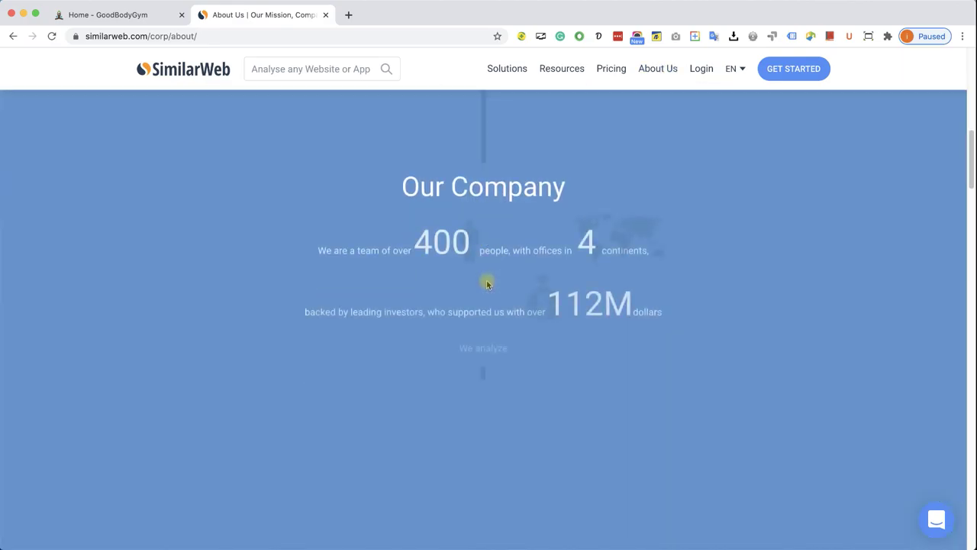
pyautogui.scroll(-5, 488, 285)
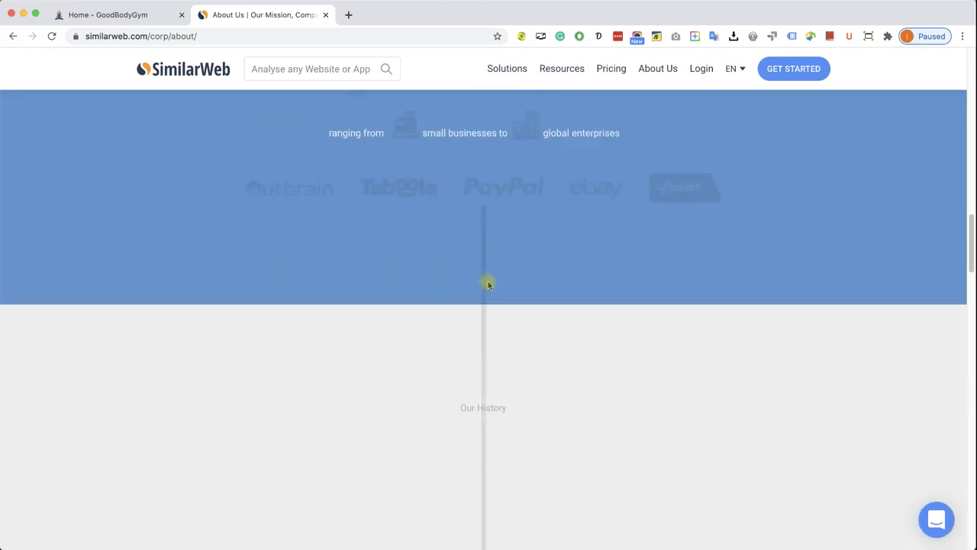
pyautogui.scroll(-4, 491, 282)
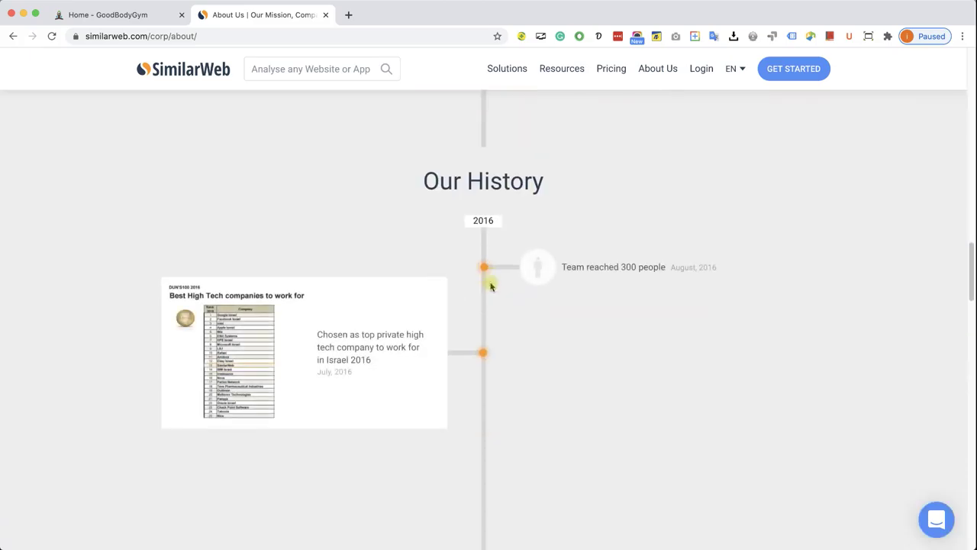
pyautogui.scroll(-5, 491, 272)
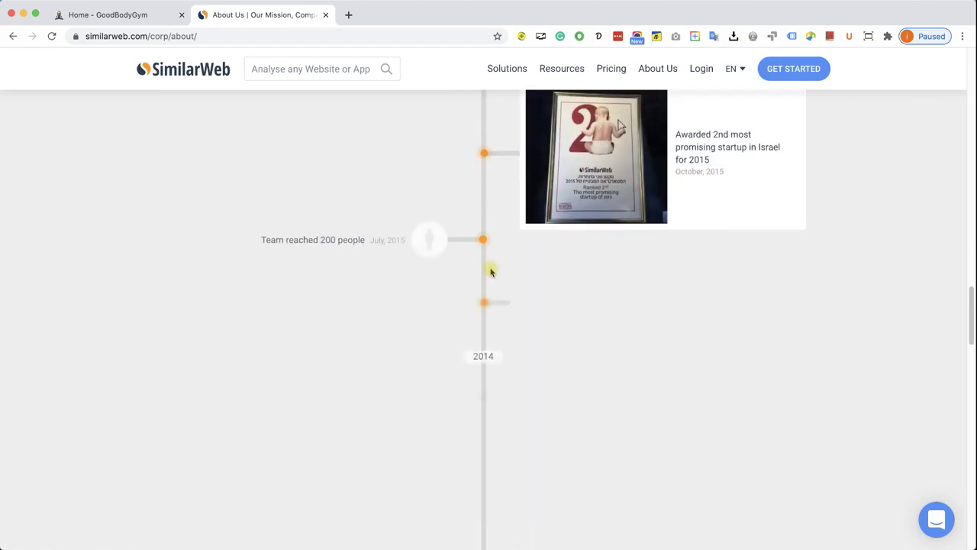
pyautogui.scroll(-3, 491, 272)
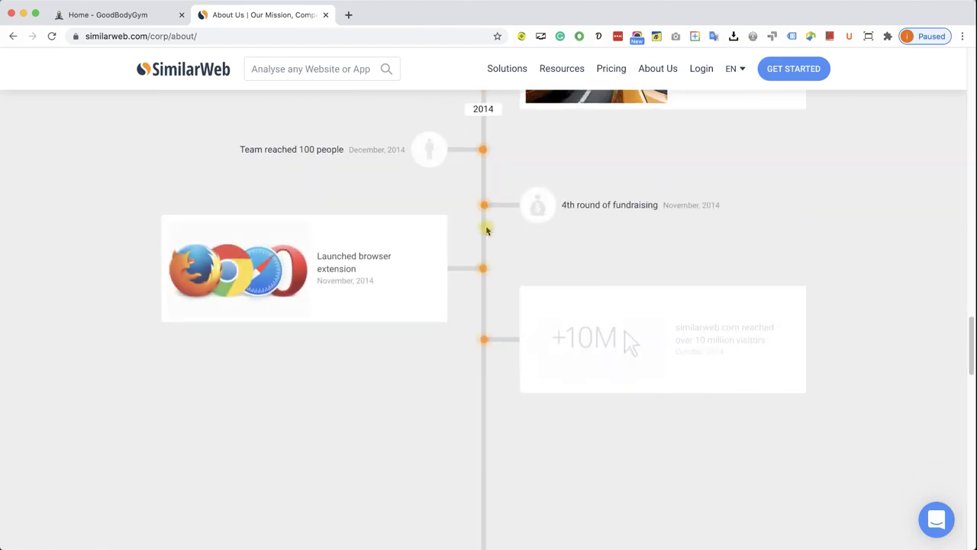
pyautogui.scroll(-5, 490, 250)
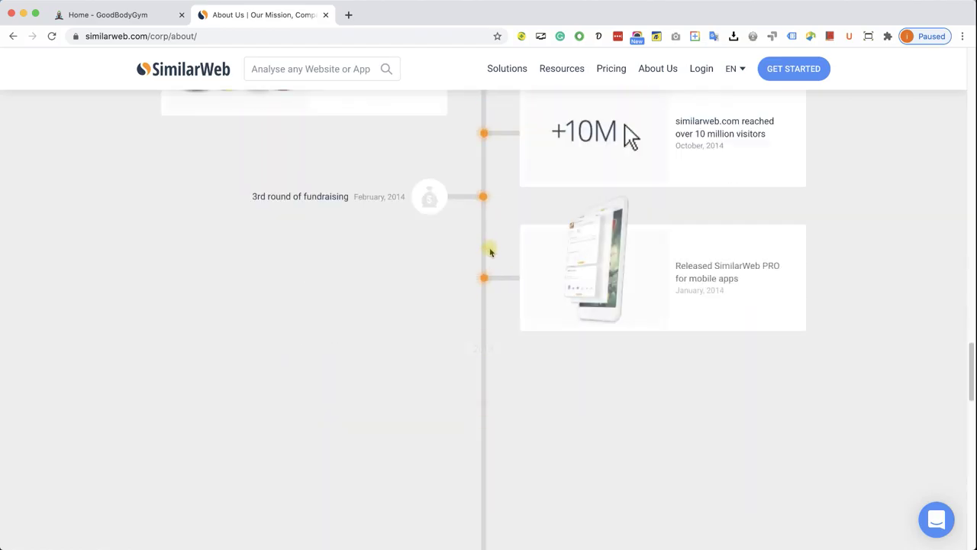
pyautogui.scroll(-5, 462, 235)
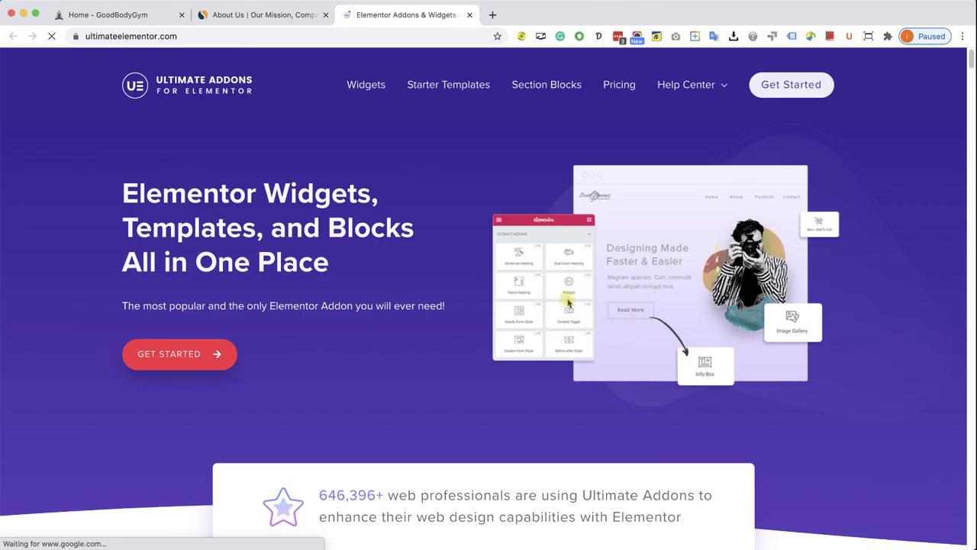
# - Scroll the Ultimate Addons homepage through the widget grid, past the Timeline widget
pyautogui.scroll(-10, 569, 303)
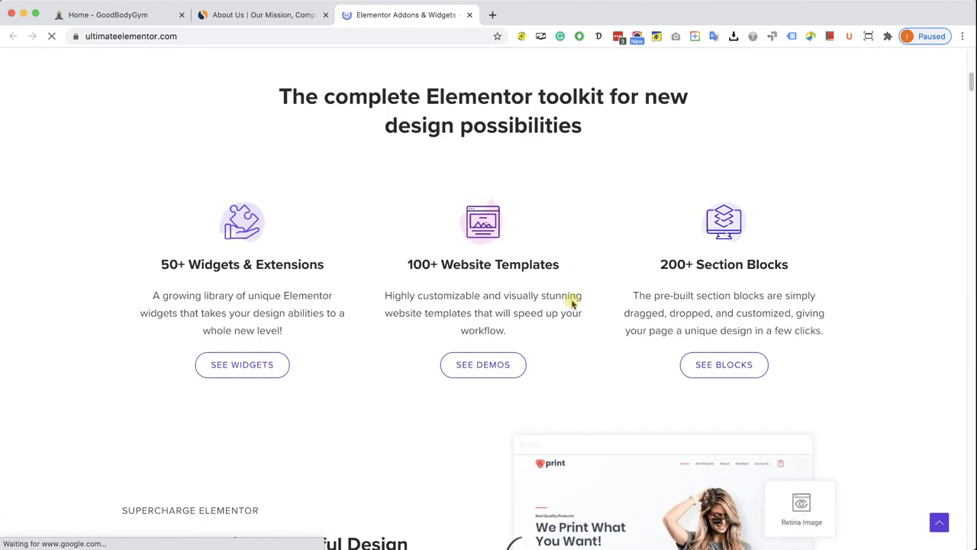
pyautogui.scroll(-18, 573, 303)
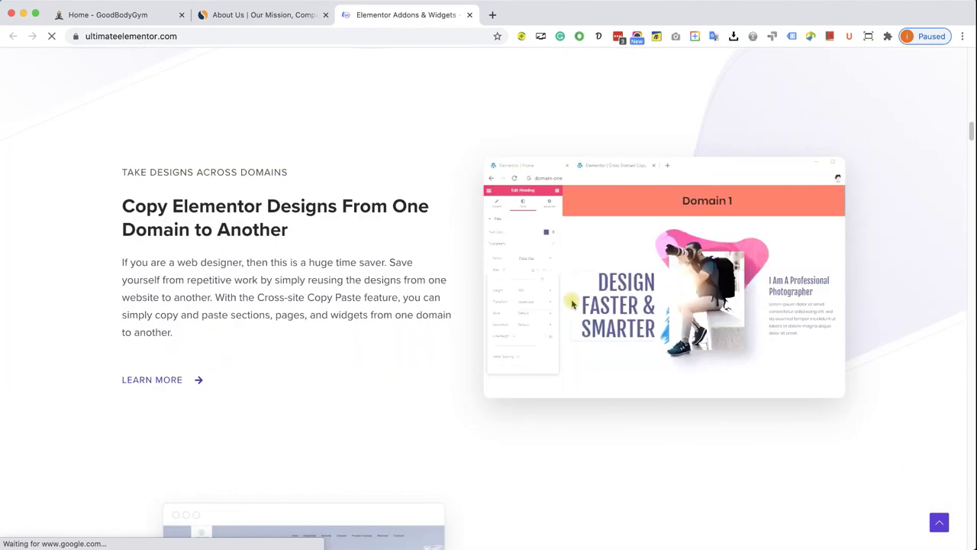
pyautogui.scroll(-13, 571, 303)
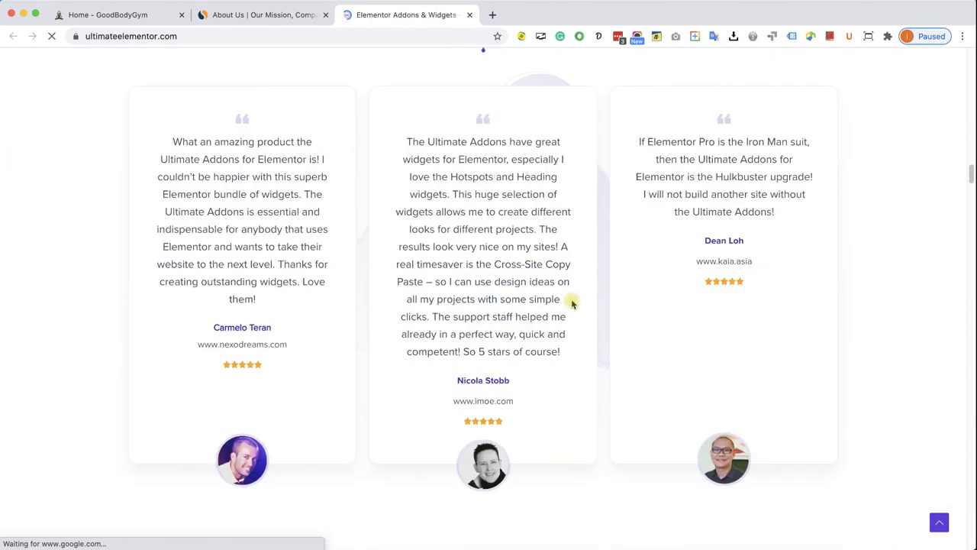
pyautogui.scroll(-15, 571, 303)
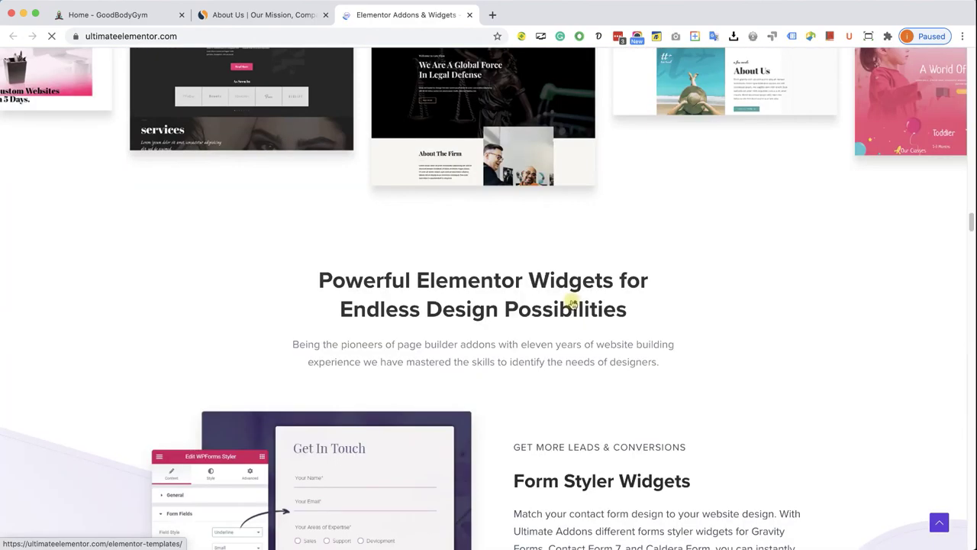
pyautogui.scroll(-16, 571, 300)
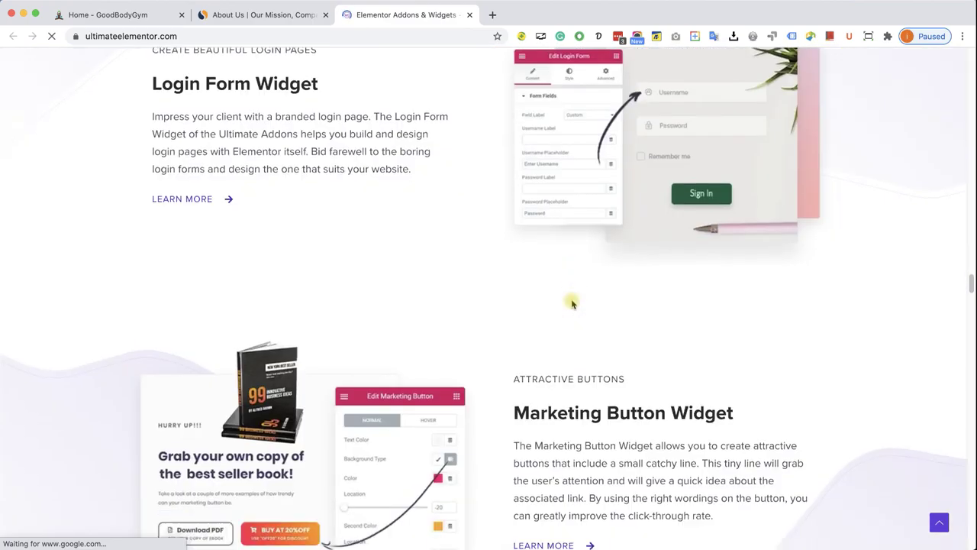
pyautogui.scroll(-15, 571, 304)
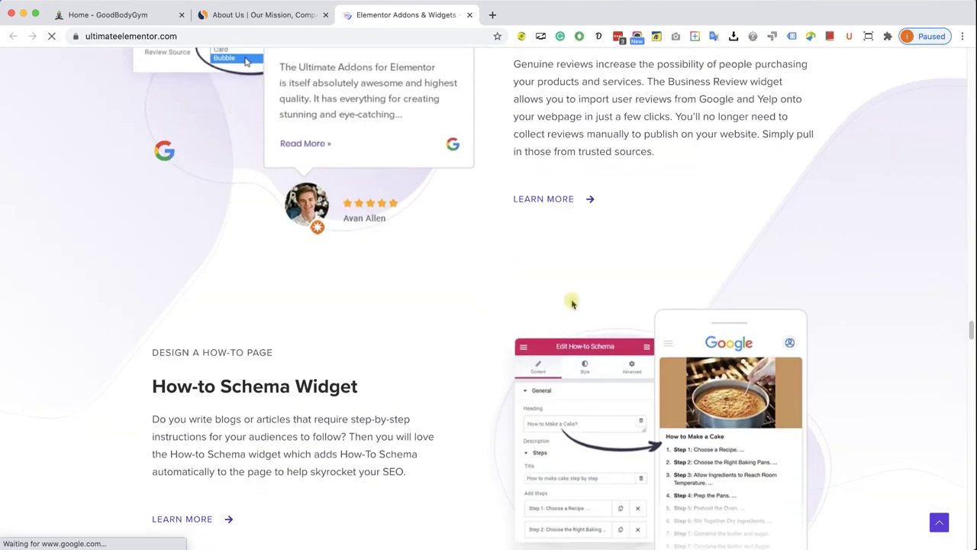
pyautogui.scroll(-15, 571, 303)
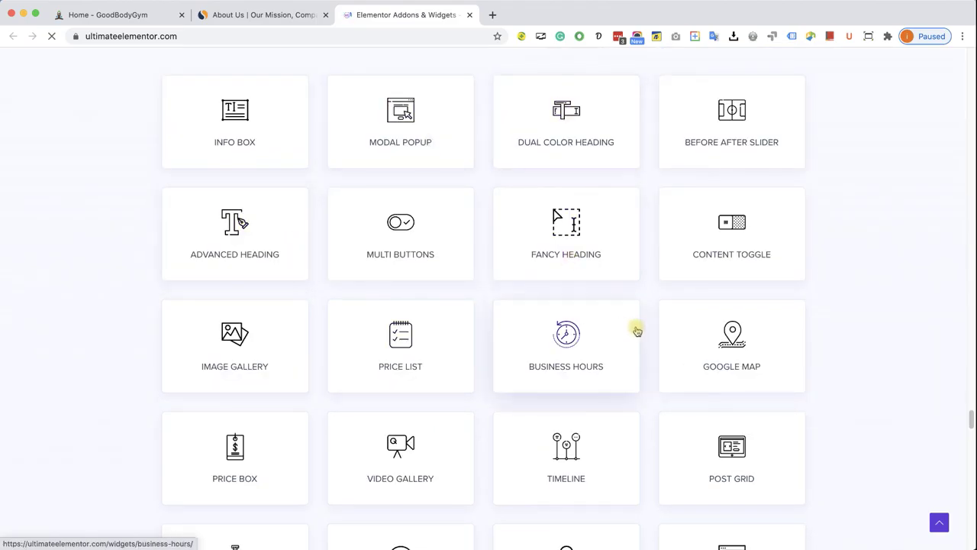
pyautogui.scroll(-1, 649, 332)
pyautogui.scroll(-2, 655, 332)
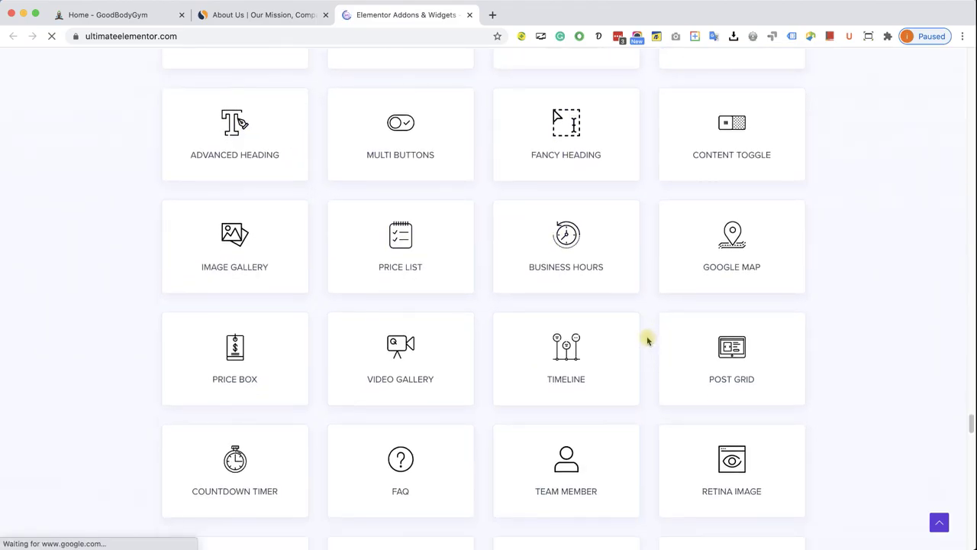
pyautogui.scroll(-1, 585, 369)
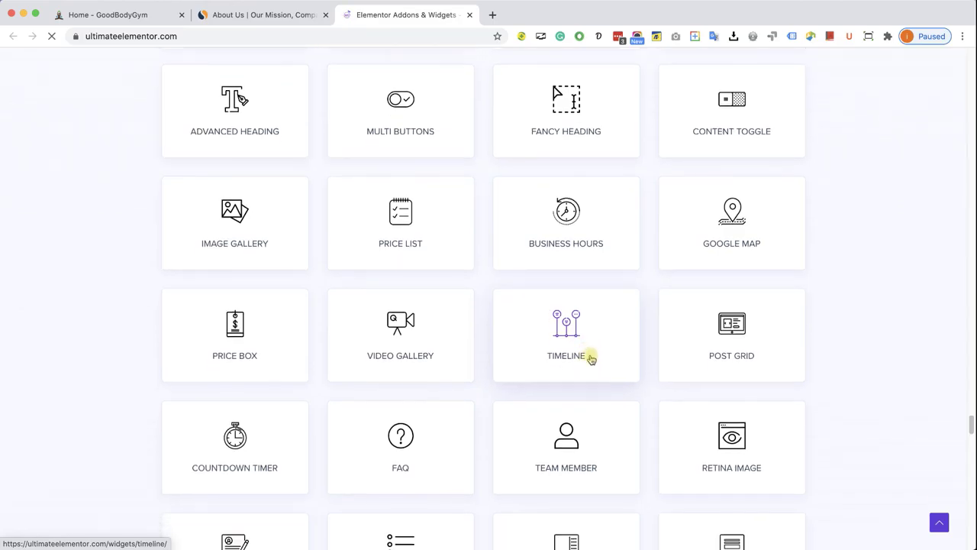
# - Open the Pricing page showing plans at $52, $127 and $187
pyautogui.moveTo(971, 429); pyautogui.dragTo(949, 53)
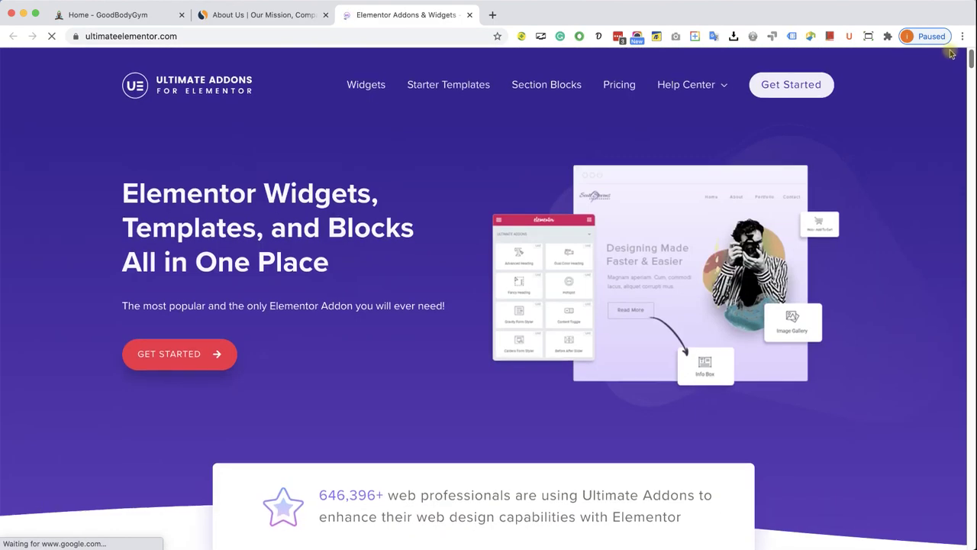
pyautogui.click(609, 86)
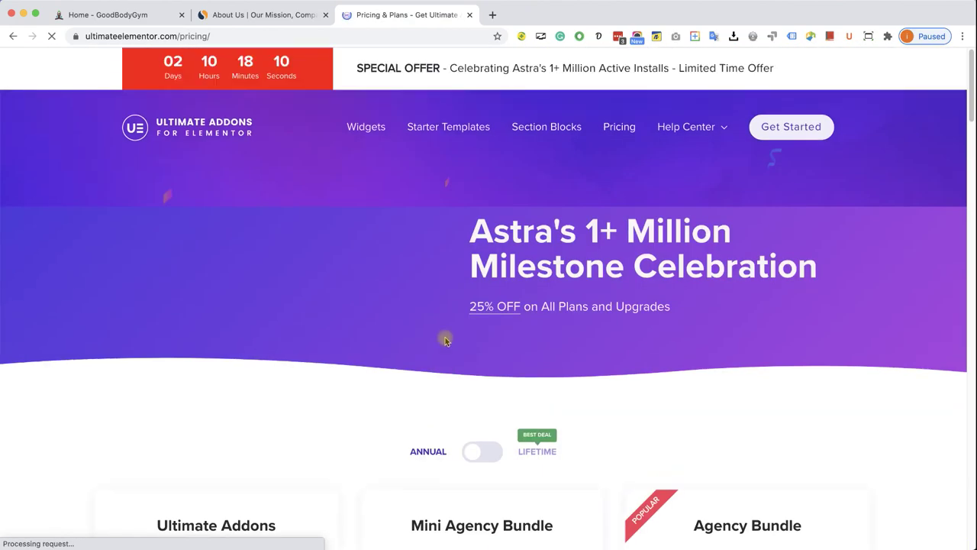
pyautogui.scroll(-3, 439, 339)
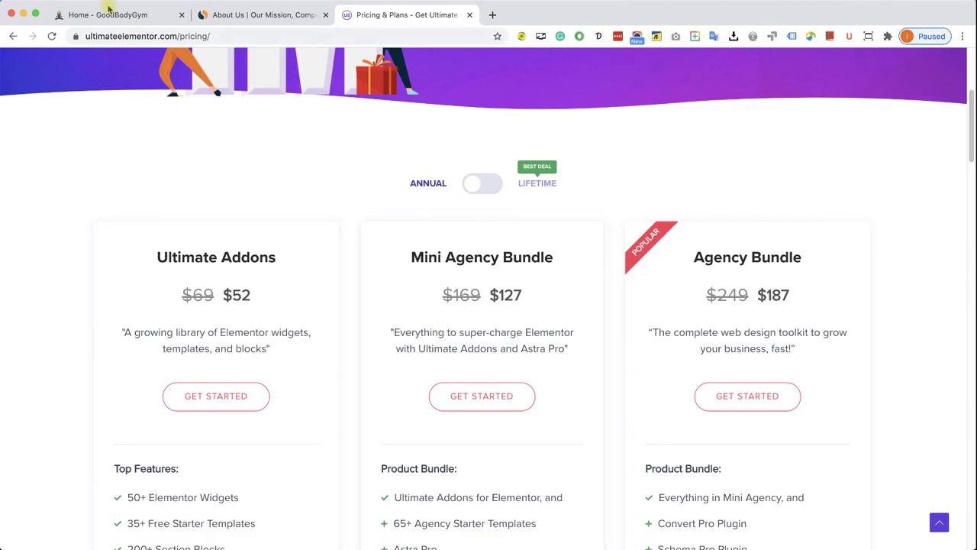
# - Go to the GoodBodyGym admin dashboard and open the Plugins for WP catalogue of 1779 plugins
pyautogui.click(98, 13)
pyautogui.moveTo(77, 60)
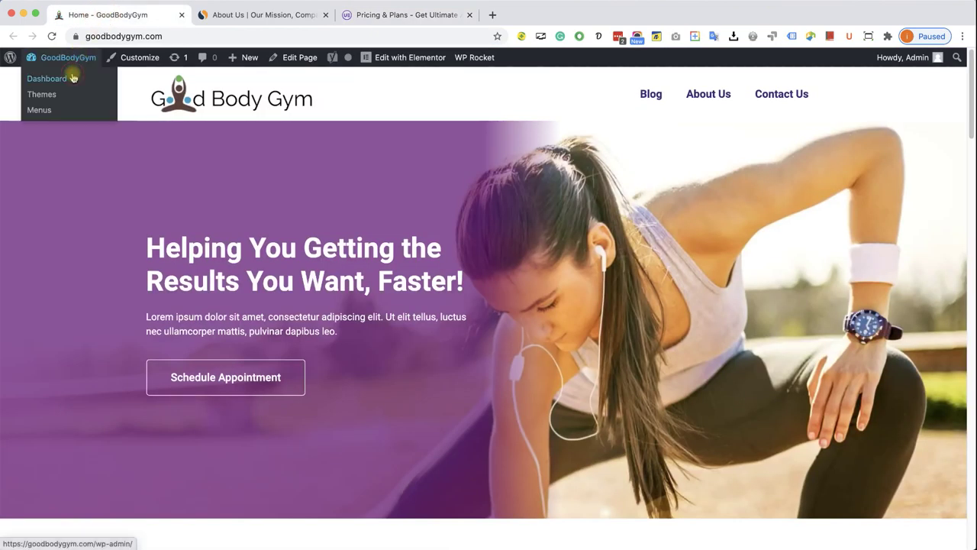
pyautogui.click(72, 76)
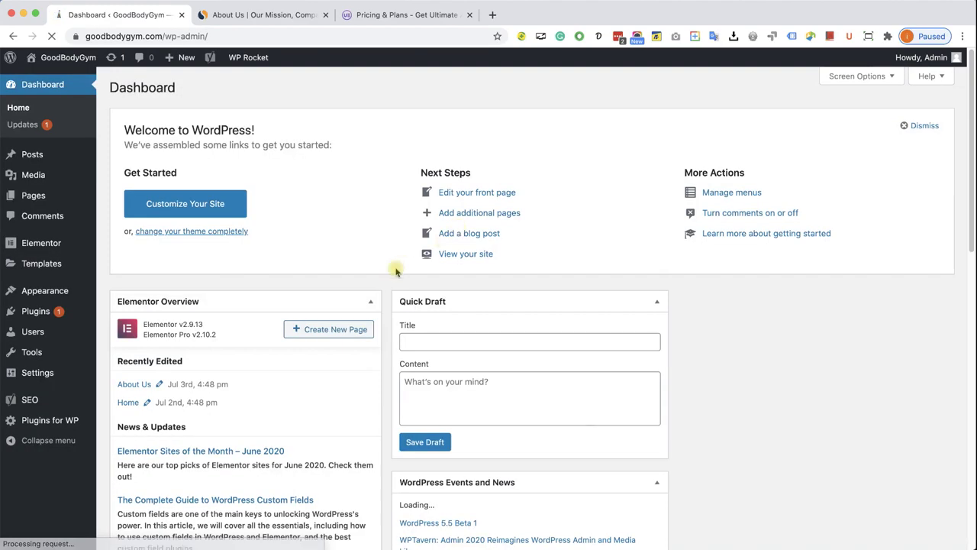
pyautogui.click(53, 422)
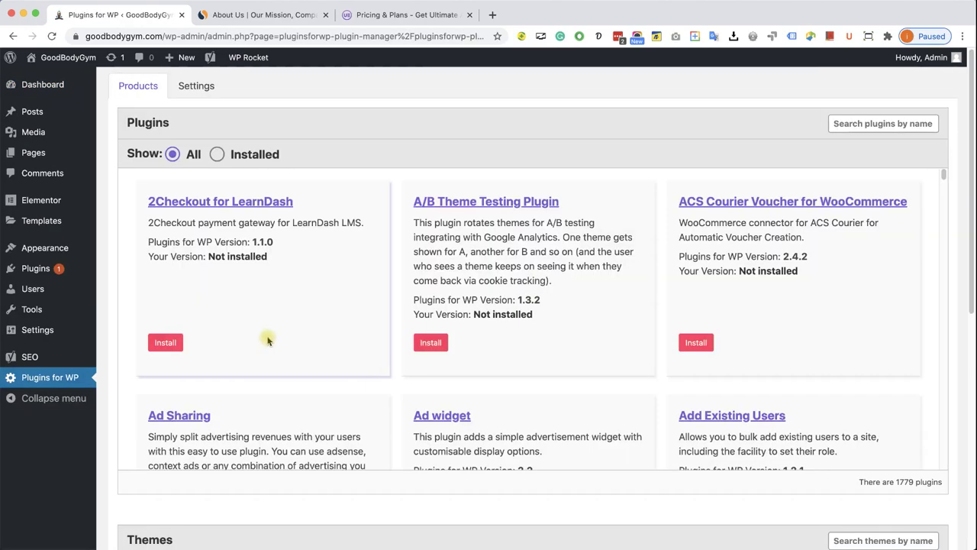
pyautogui.click(851, 126)
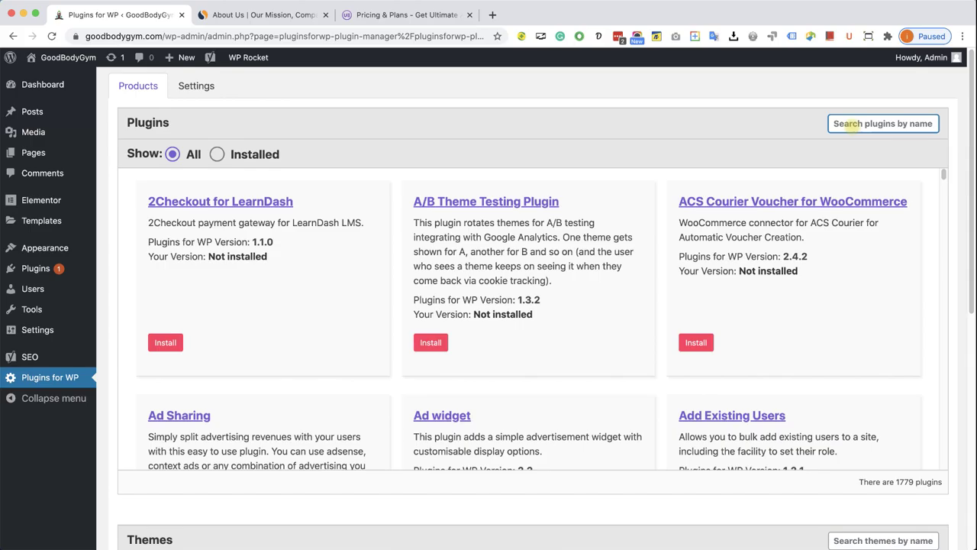
# - Search 'ultimate addons', install Ultimate Addons for Elementor 1.25.2, and view Installed Plugins
pyautogui.write('ultimate addons')
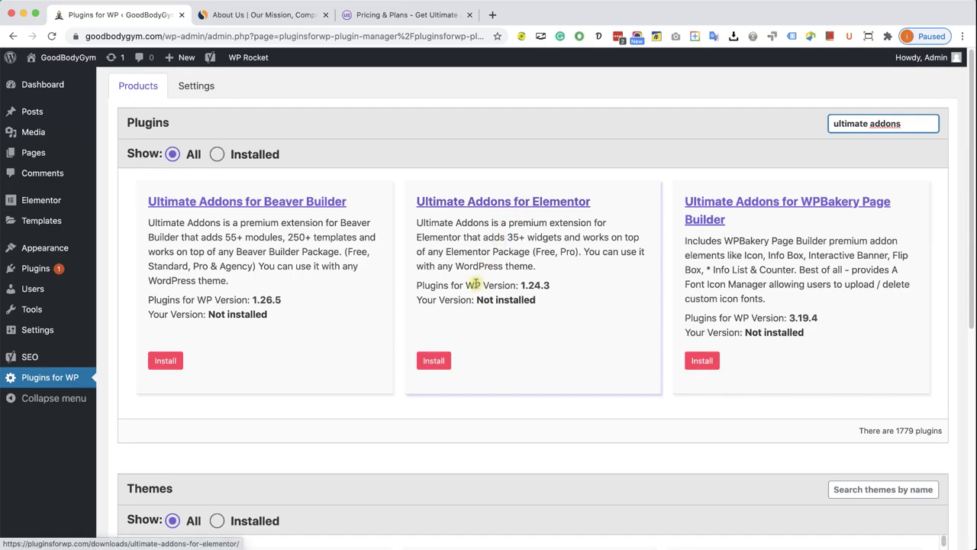
pyautogui.click(440, 362)
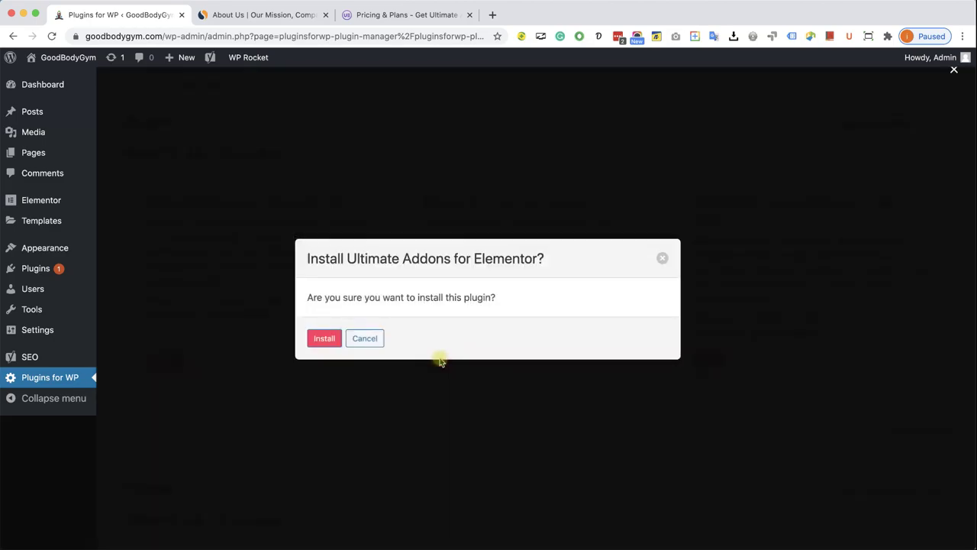
pyautogui.click(323, 342)
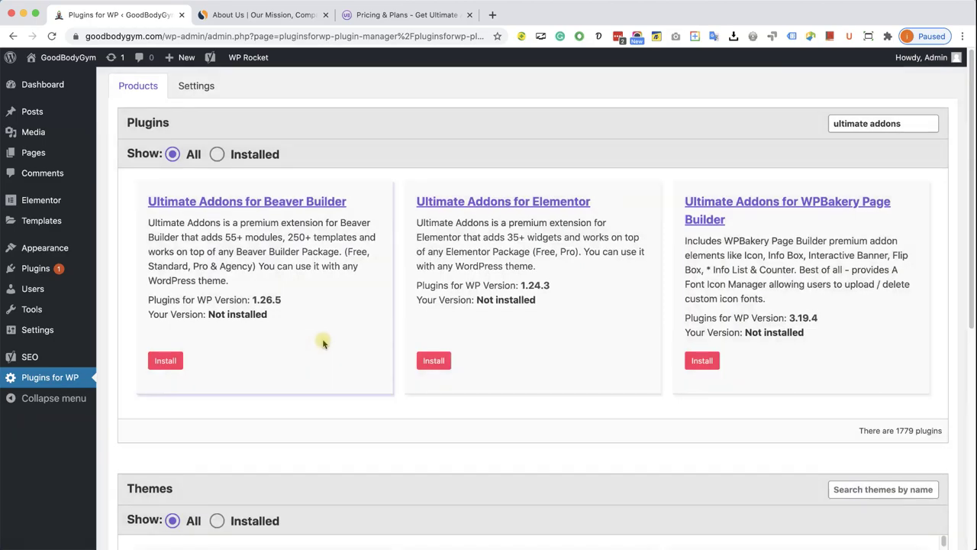
pyautogui.click(436, 361)
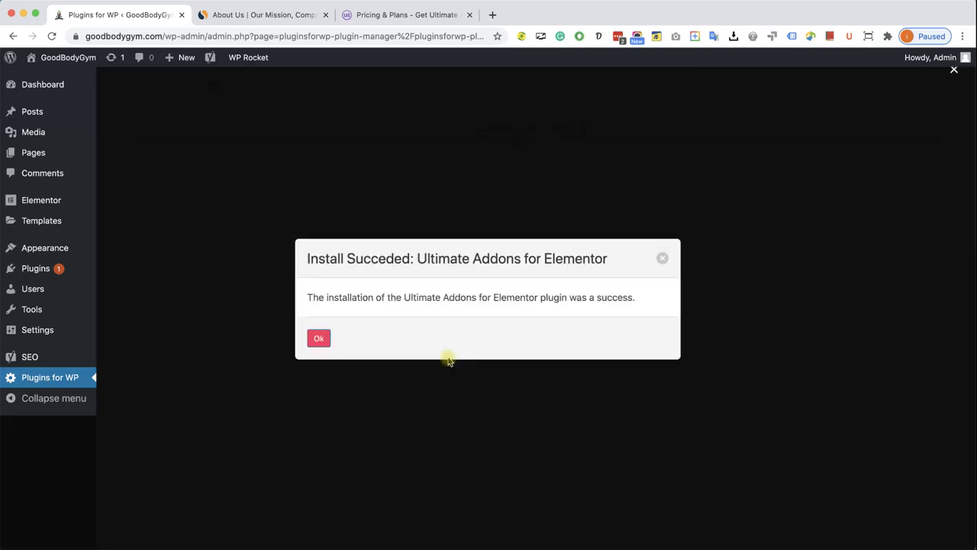
pyautogui.click(319, 341)
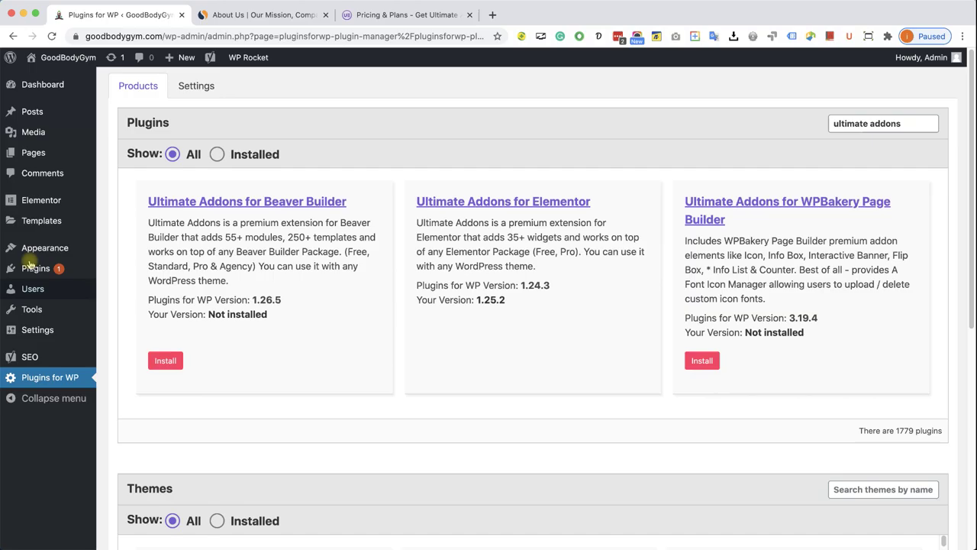
pyautogui.moveTo(61, 268)
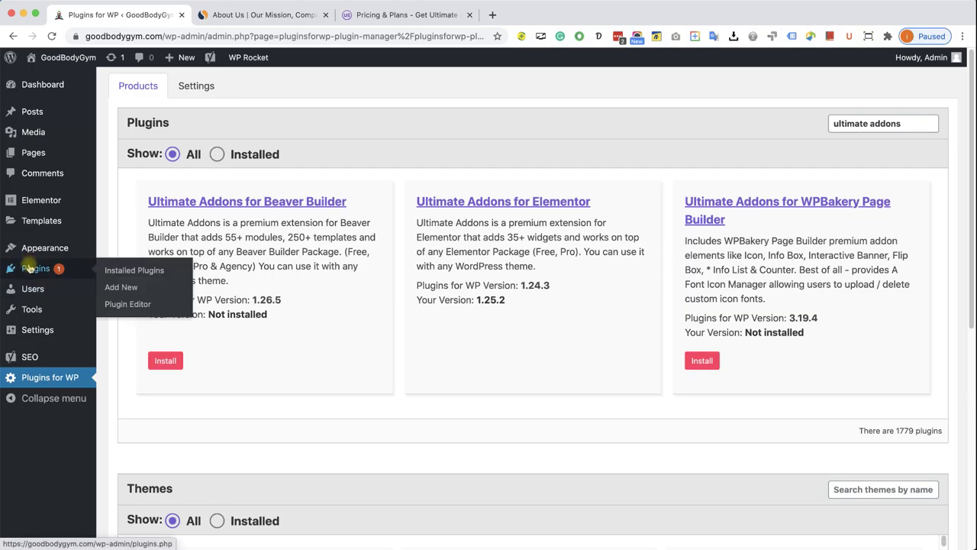
pyautogui.click(122, 271)
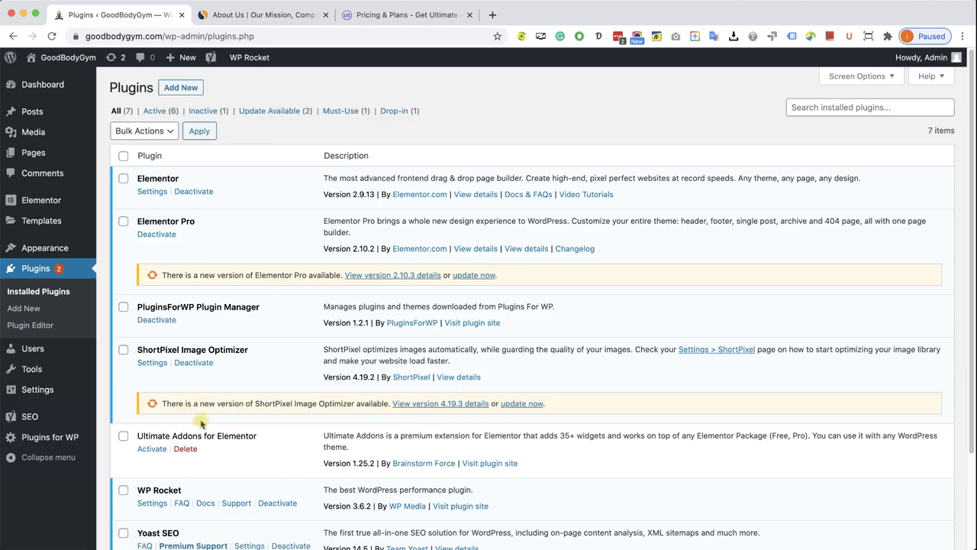
# - Activate Ultimate Addons for Elementor and go to the GoodBodyGym live home page
pyautogui.click(152, 449)
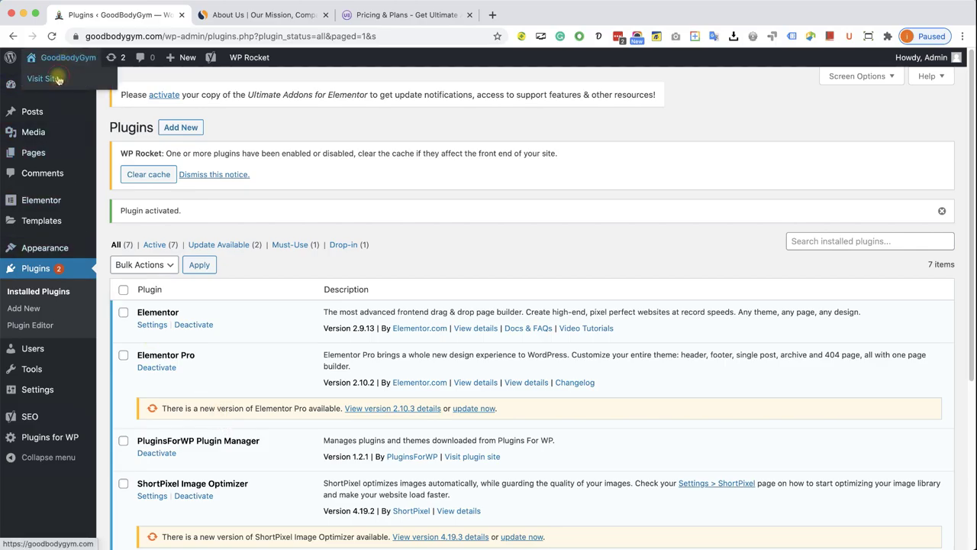
pyautogui.click(58, 79)
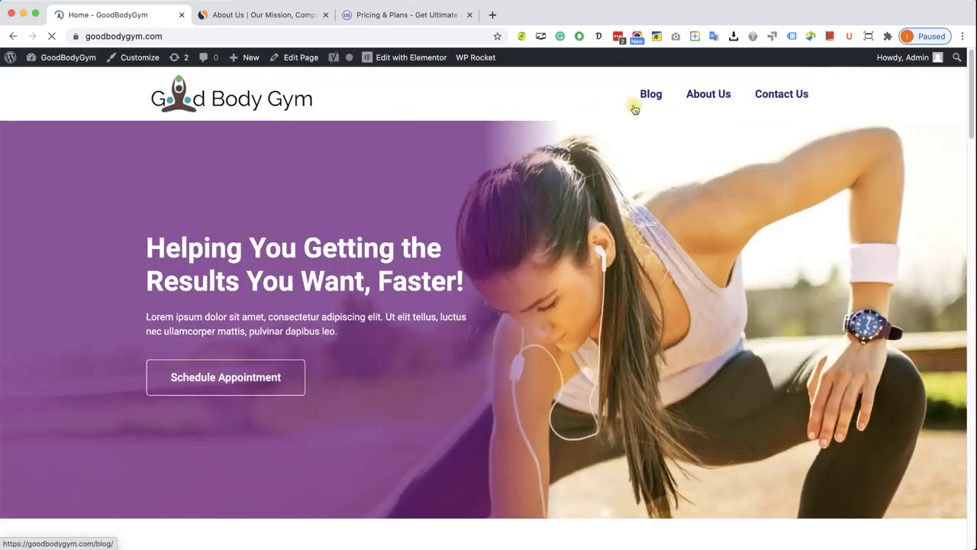
# - Open the GoodBodyGym About Us page in the Elementor editor
pyautogui.click(718, 102)
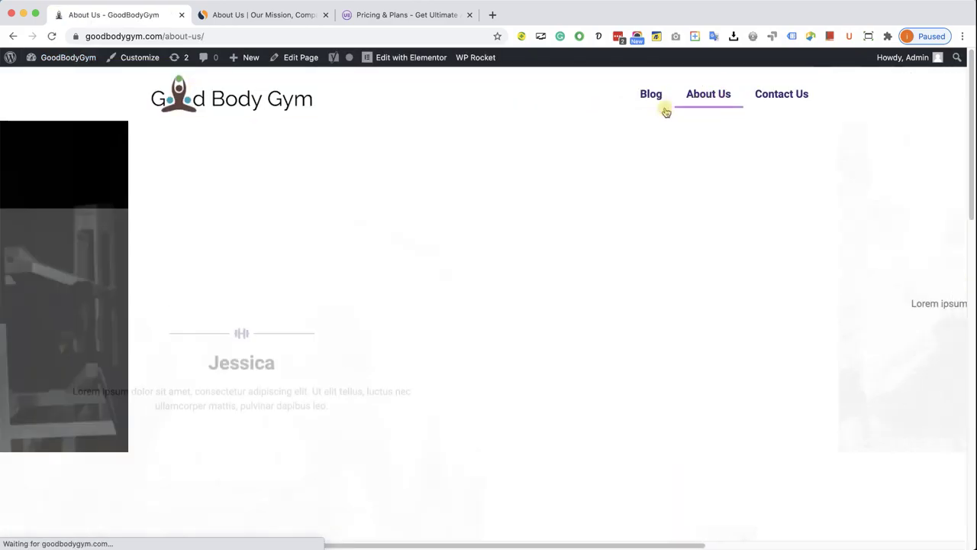
pyautogui.moveTo(413, 59)
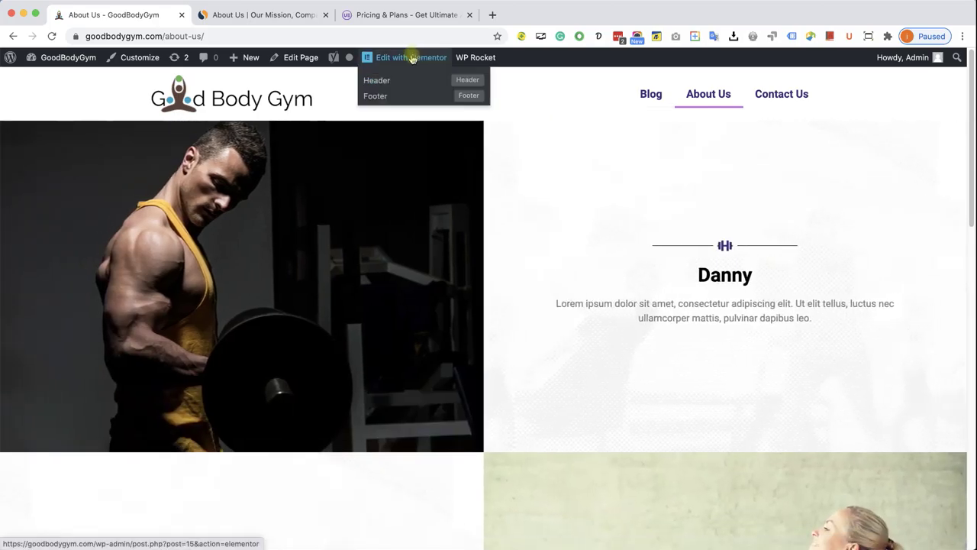
pyautogui.keyDown('super'); pyautogui.click(412, 59); pyautogui.keyUp('super')
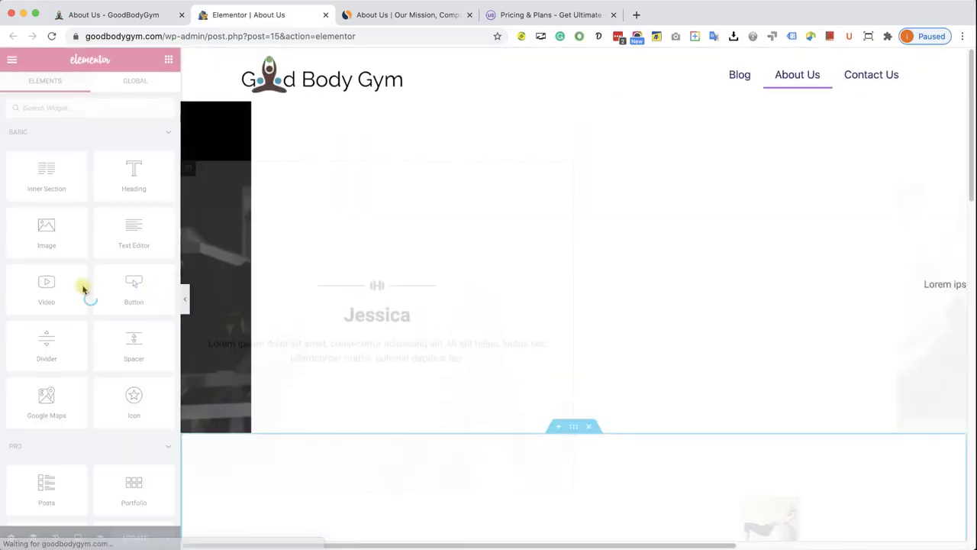
# - Scroll the widget panel to the Ultimate Addons category and the canvas to the page bottom
pyautogui.scroll(-5, 84, 275)
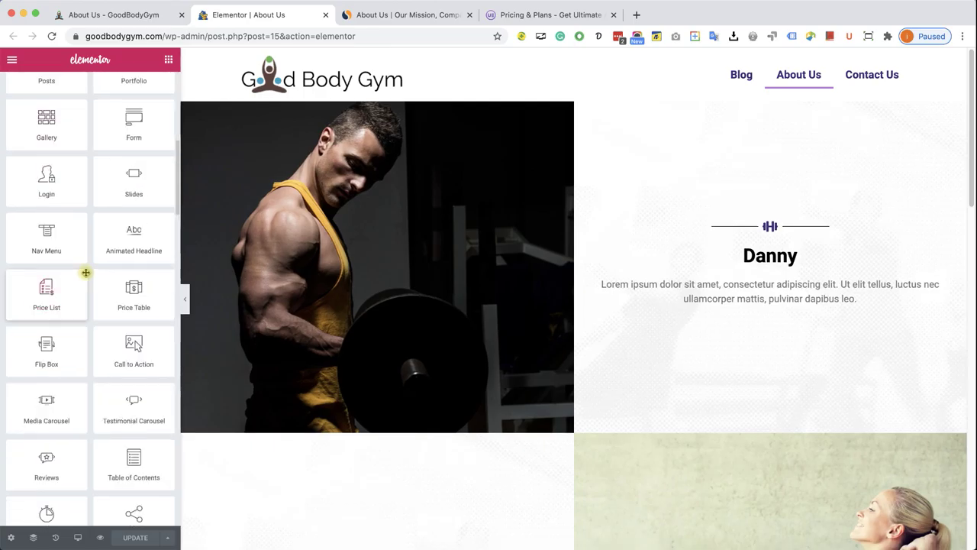
pyautogui.scroll(-15, 85, 272)
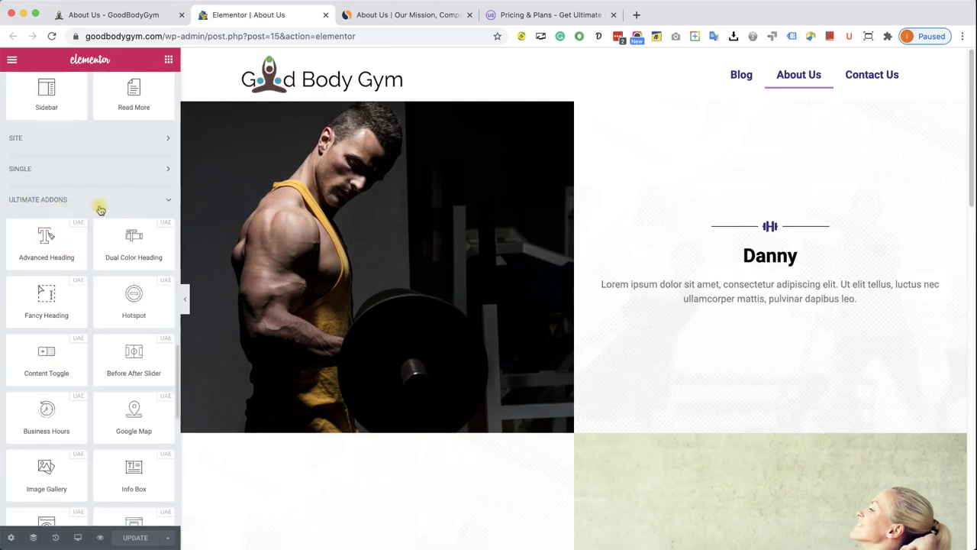
pyautogui.scroll(-4, 107, 245)
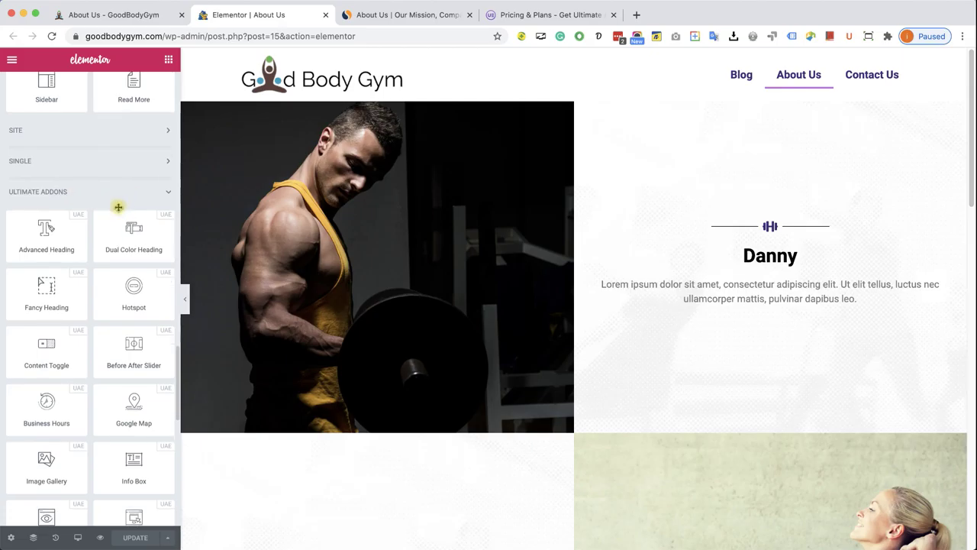
pyautogui.scroll(-5, 117, 290)
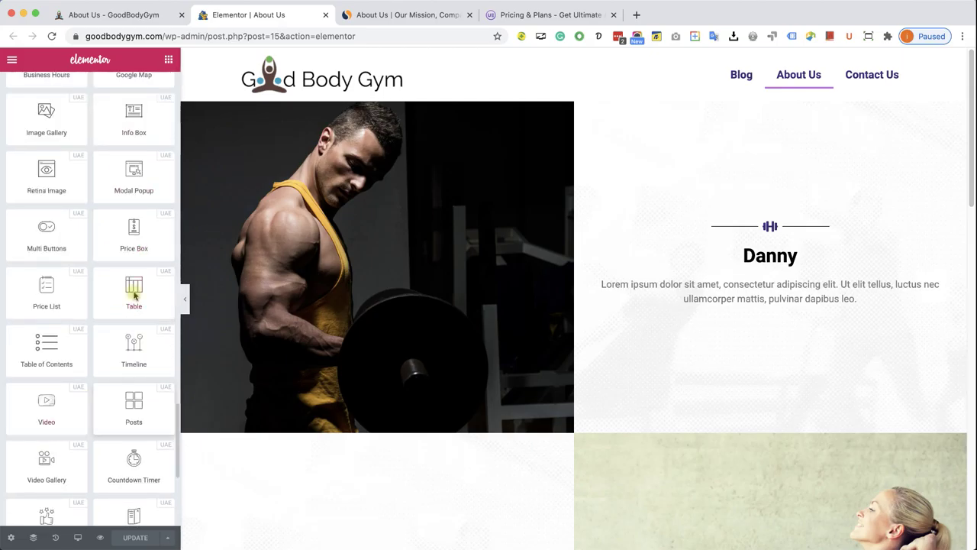
pyautogui.scroll(-3, 556, 332)
pyautogui.scroll(-9, 556, 332)
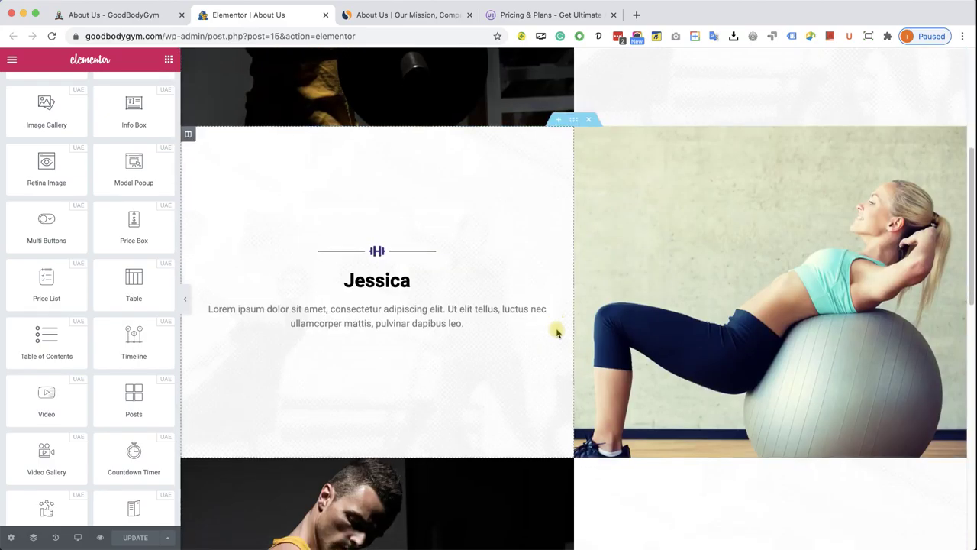
# - Add a single-column section at the page bottom and drag the Timeline widget into it
pyautogui.click(558, 390)
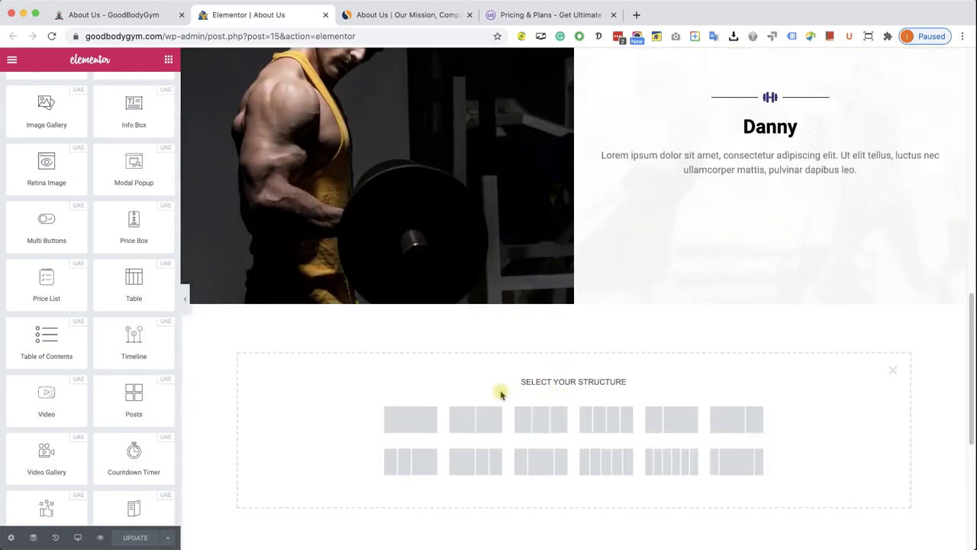
pyautogui.click(423, 416)
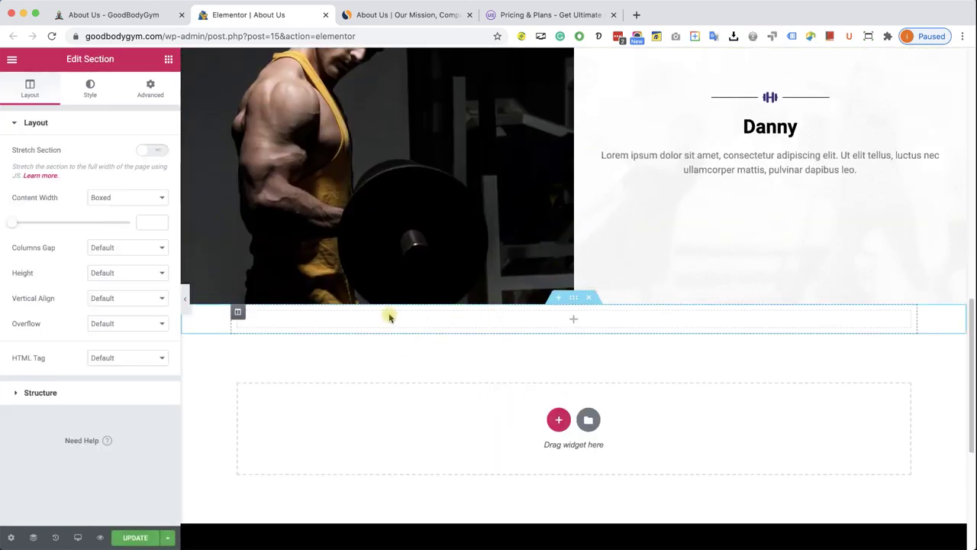
pyautogui.click(168, 59)
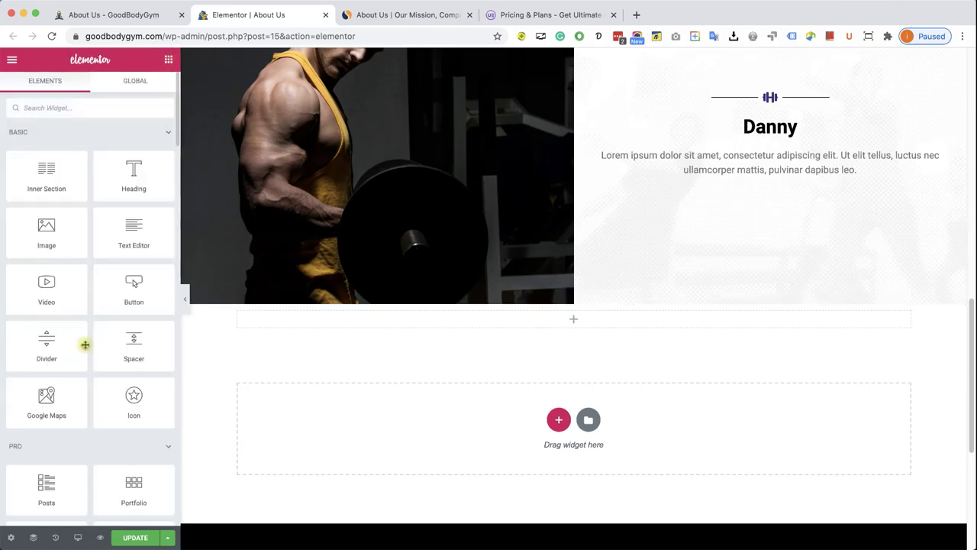
pyautogui.scroll(-10, 92, 328)
pyautogui.scroll(-8, 107, 321)
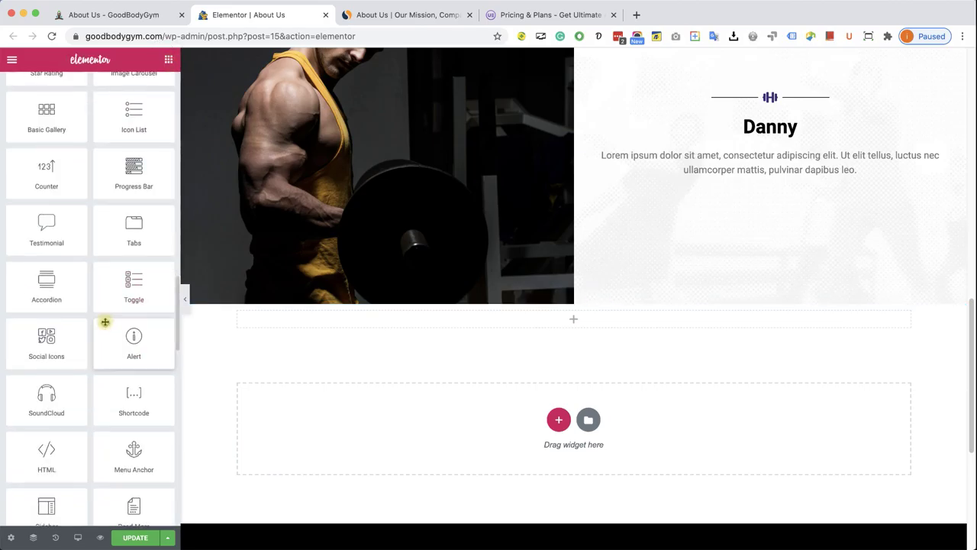
pyautogui.scroll(-10, 119, 318)
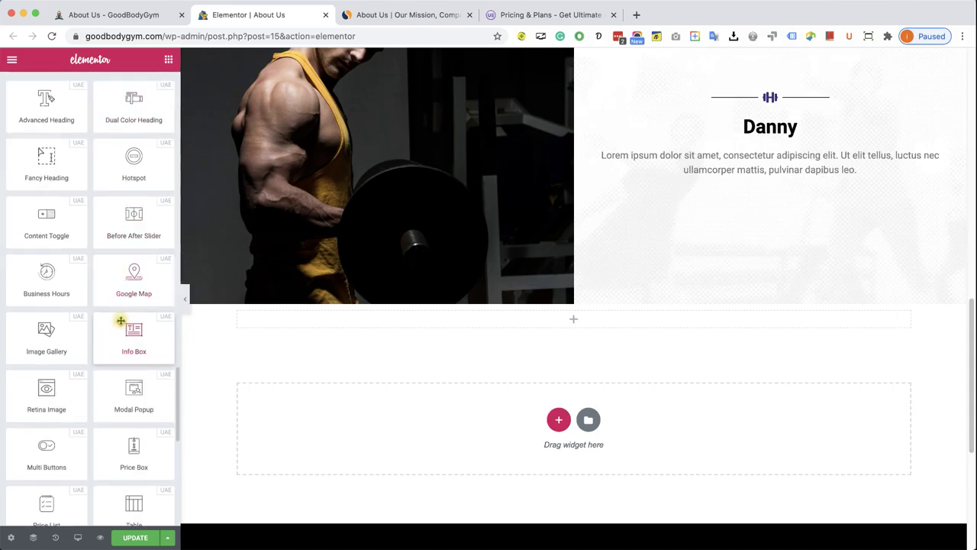
pyautogui.scroll(-1, 121, 320)
pyautogui.scroll(-6, 123, 308)
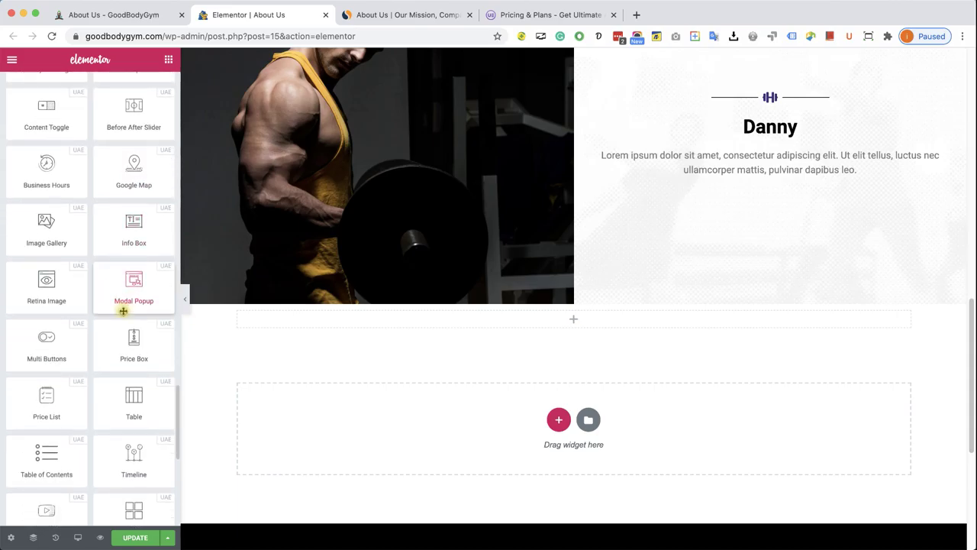
pyautogui.moveTo(209, 442); pyautogui.dragTo(516, 333)
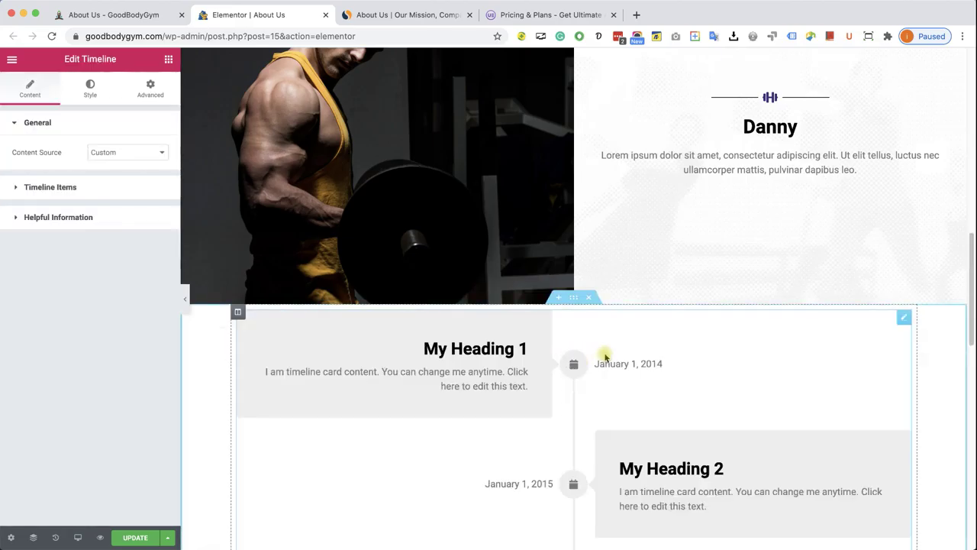
# - Scroll through the Timeline's five sample entries, My Heading 1–5, dated 2014 to 2018
pyautogui.scroll(-4, 603, 357)
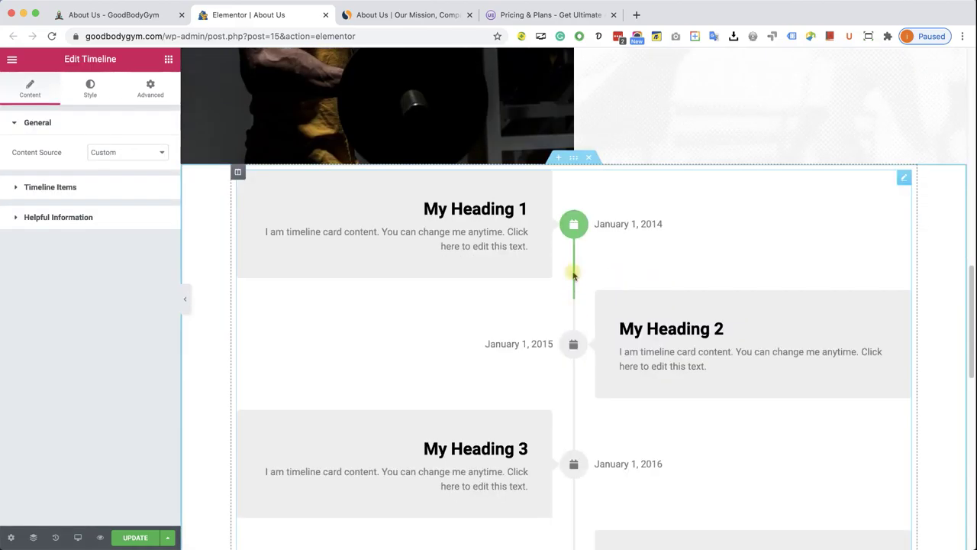
pyautogui.scroll(-7, 574, 282)
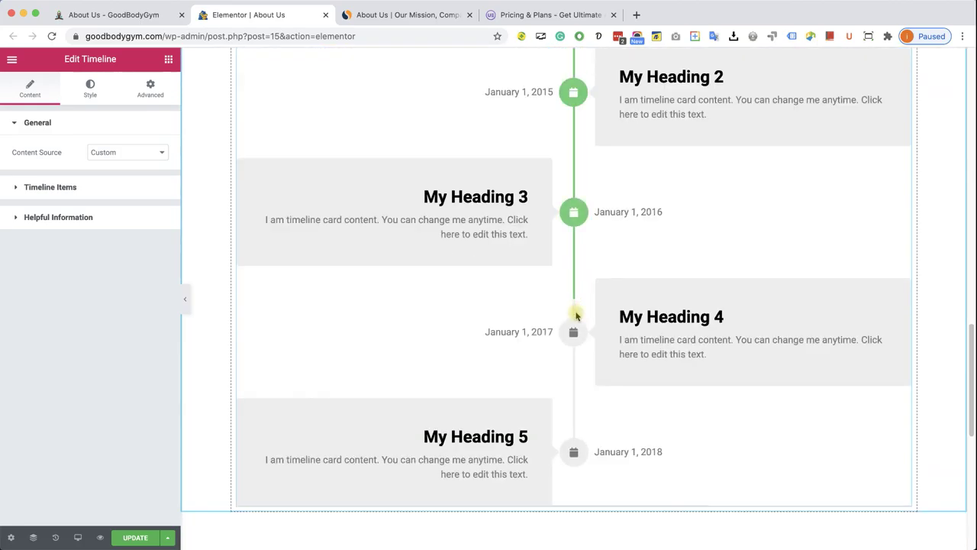
pyautogui.scroll(-2, 576, 315)
pyautogui.scroll(2, 575, 311)
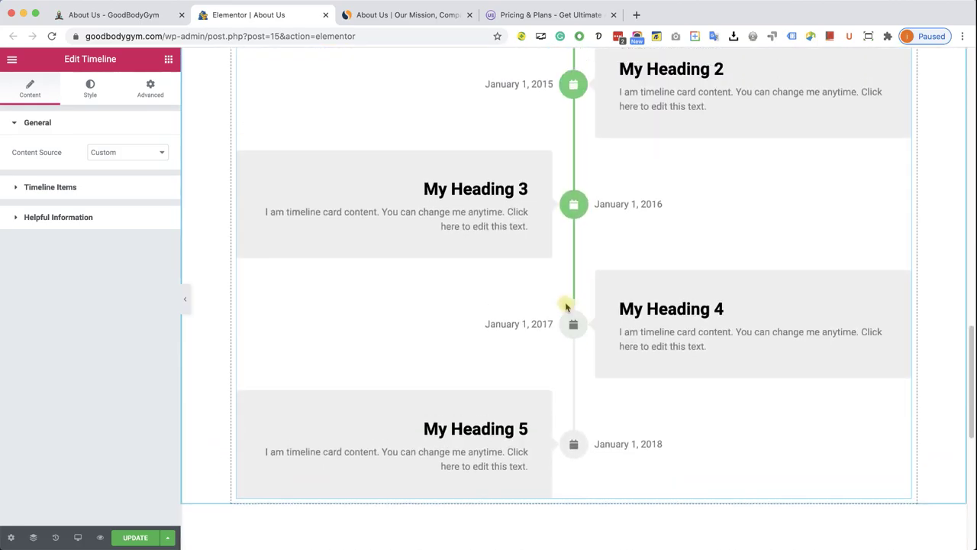
pyautogui.scroll(8, 565, 306)
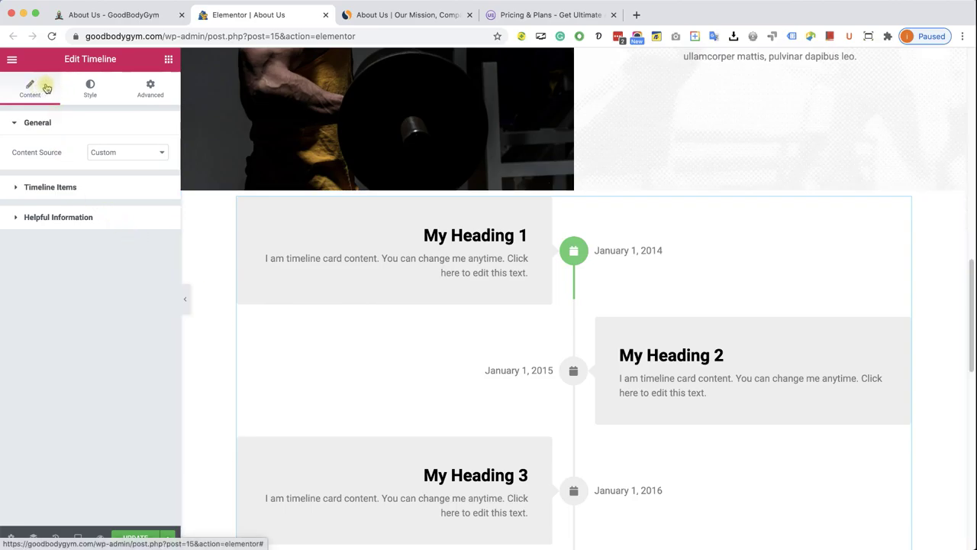
# - Review the Timeline's items and Style settings, then return to the widget list and course booklet PDF
pyautogui.click(50, 190)
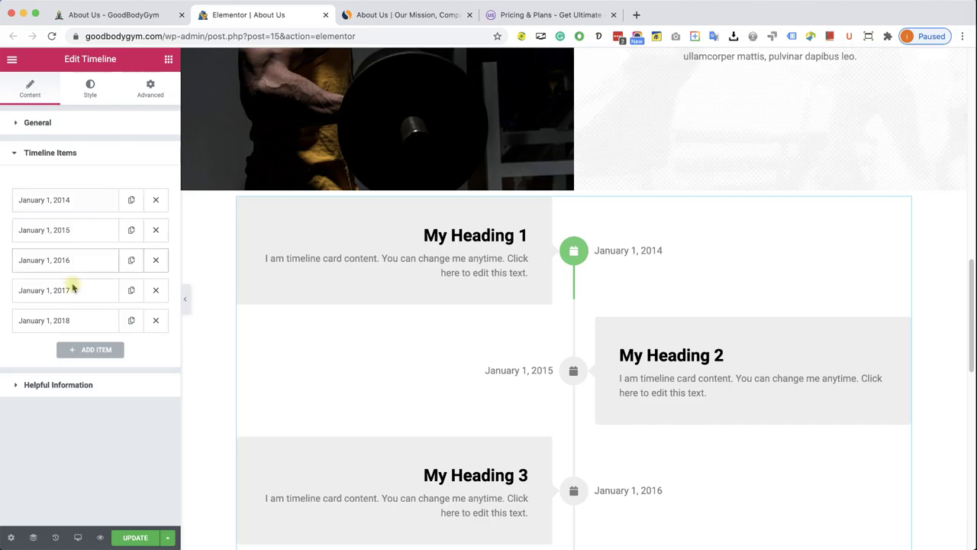
pyautogui.click(88, 86)
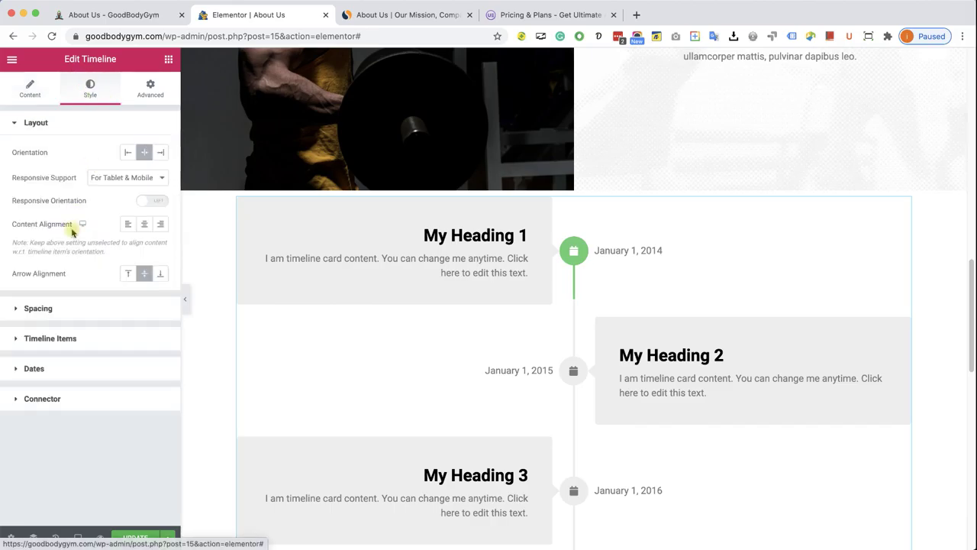
pyautogui.click(75, 135)
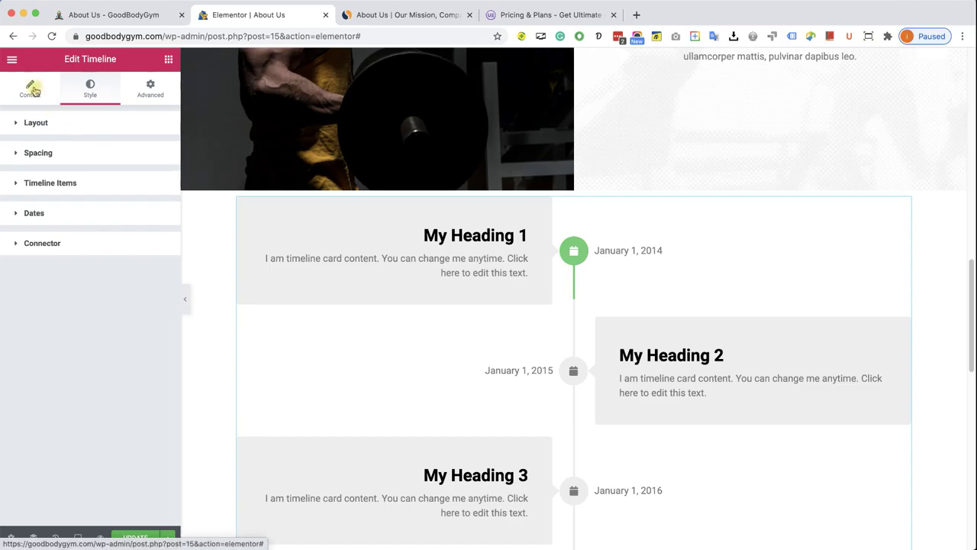
pyautogui.click(168, 59)
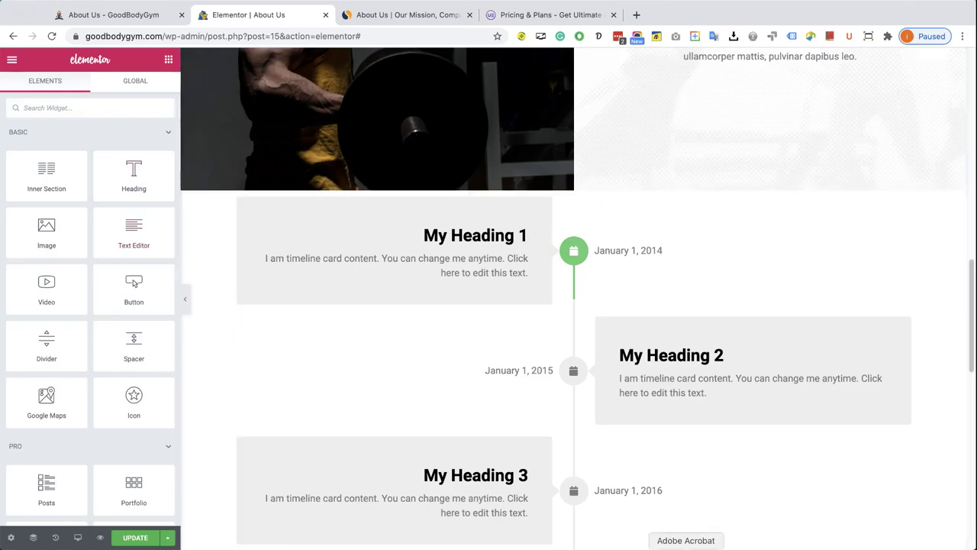
pyautogui.press('super+Tab')
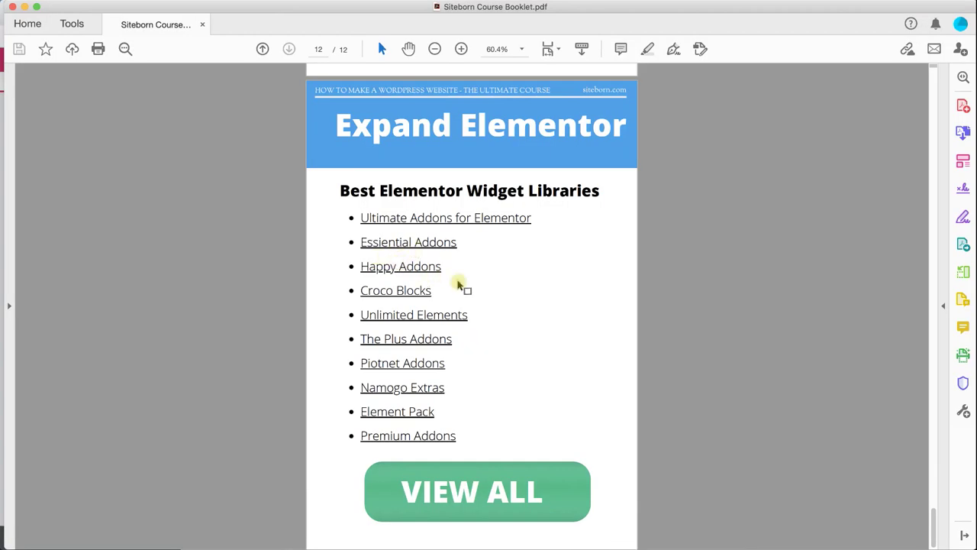
pyautogui.click(639, 546)
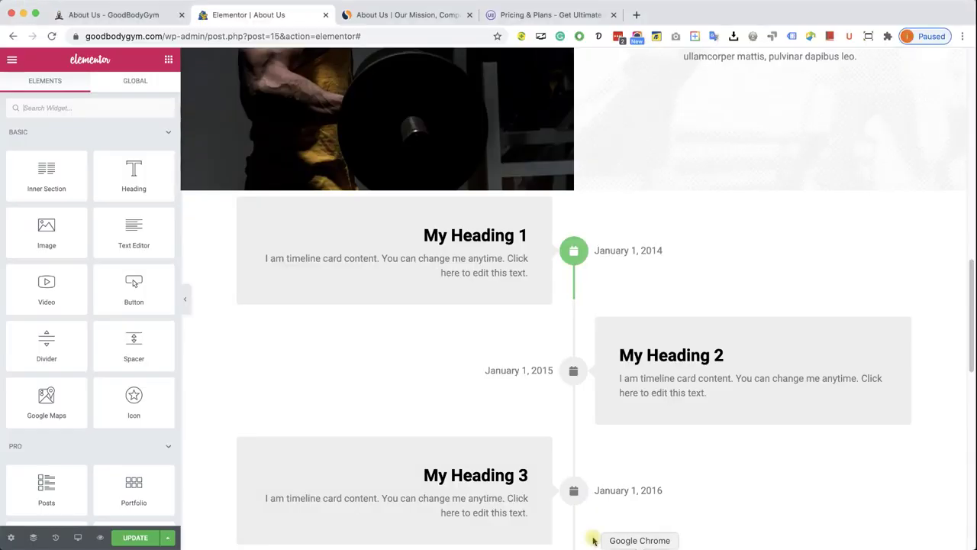
pyautogui.scroll(-20, 125, 238)
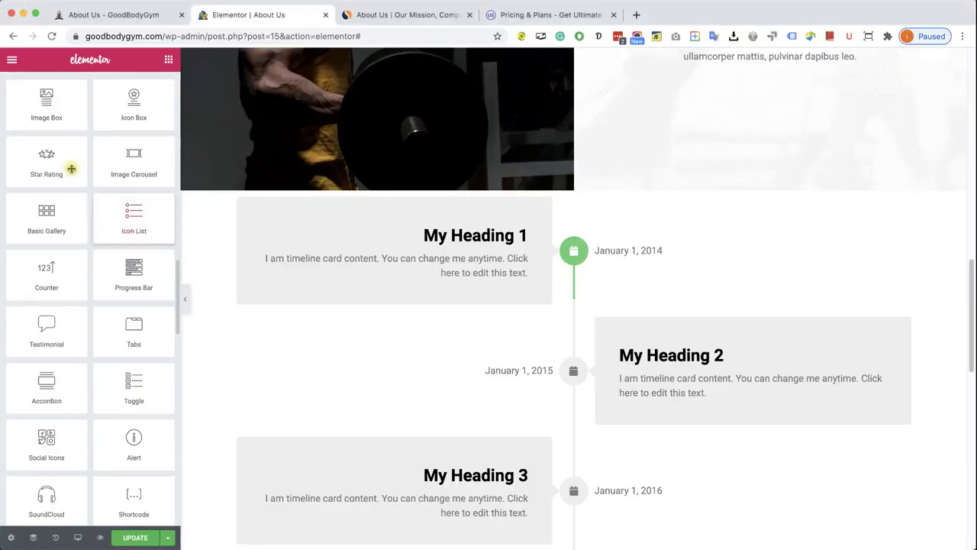
pyautogui.scroll(-4, 71, 168)
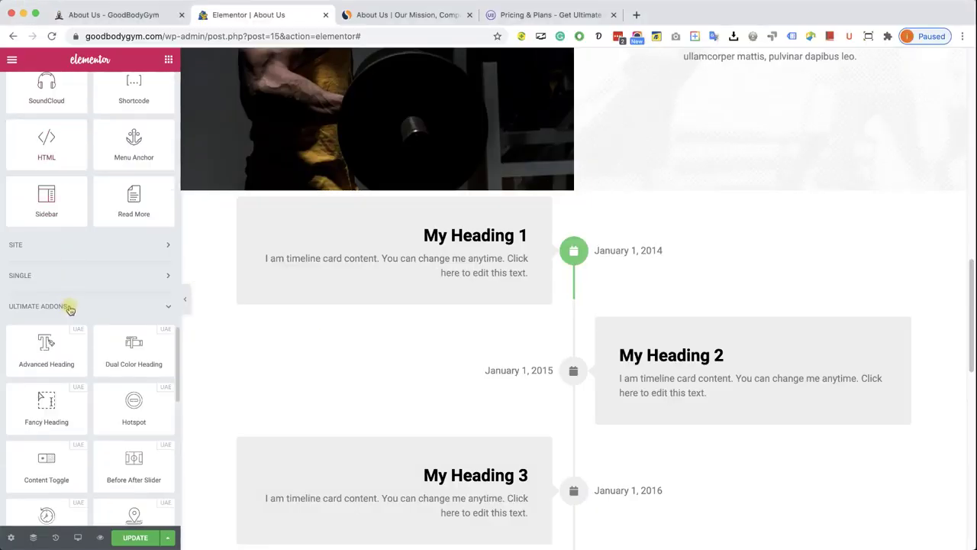
pyautogui.scroll(-3, 71, 306)
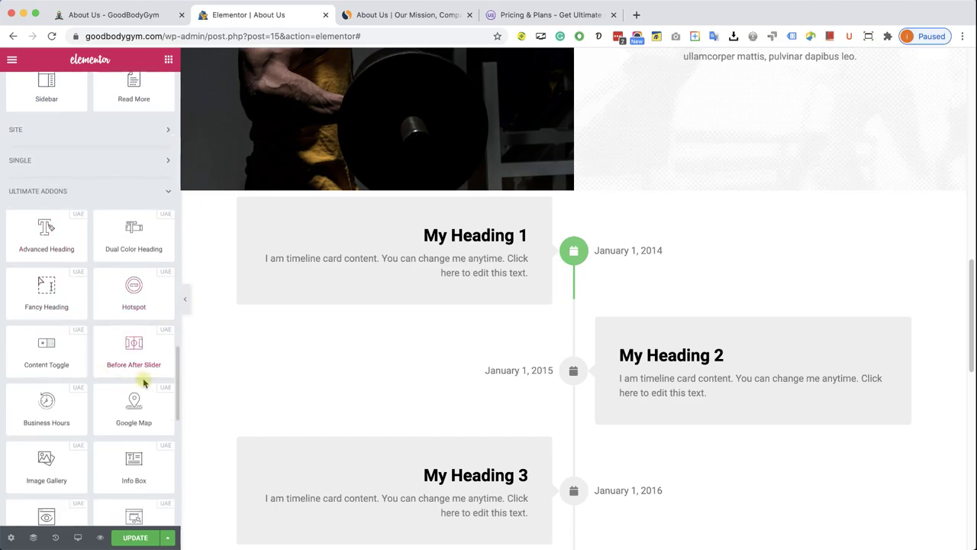